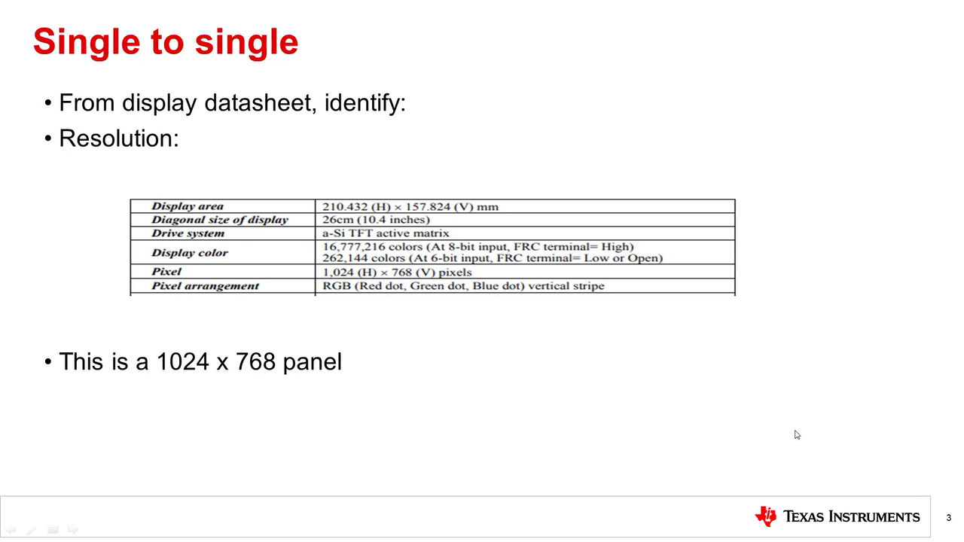
Step: Highlight the datasheet's Pixel row, then advance to slide 4 with the tuner's 1024 x 768 panel form
click(859, 431)
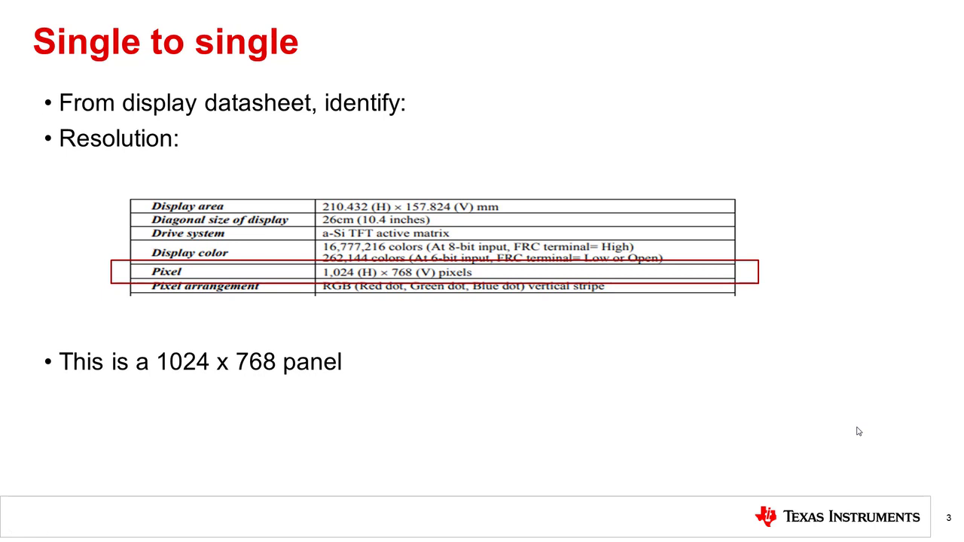
click(859, 431)
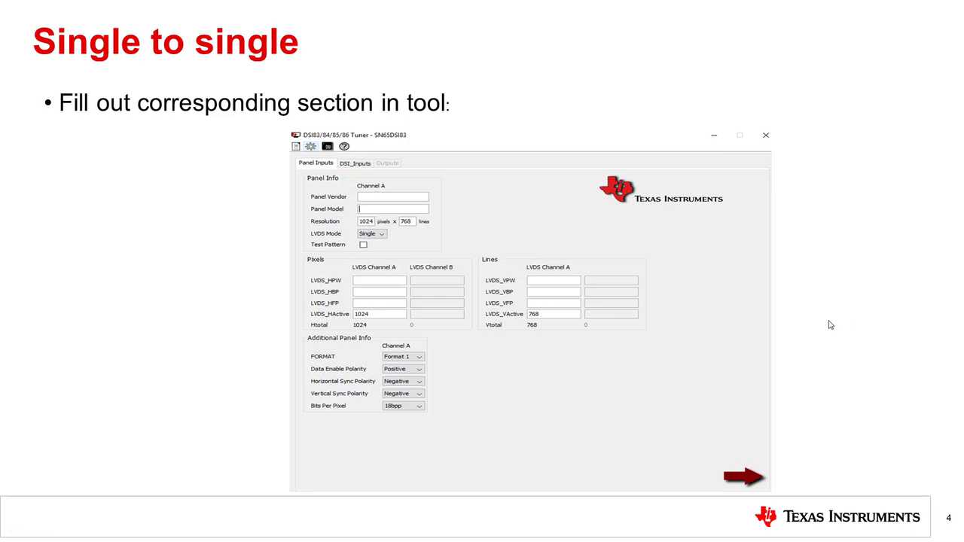
Step: Reveal the Resolution arrow, then the arrows marking FORMAT and Bits Per Pixel on slide 6
click(831, 325)
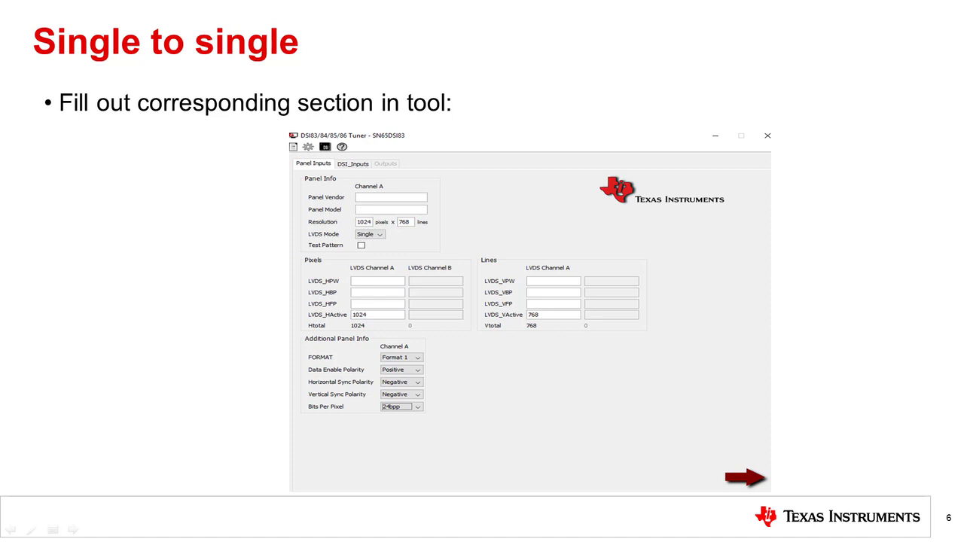
key(Right)
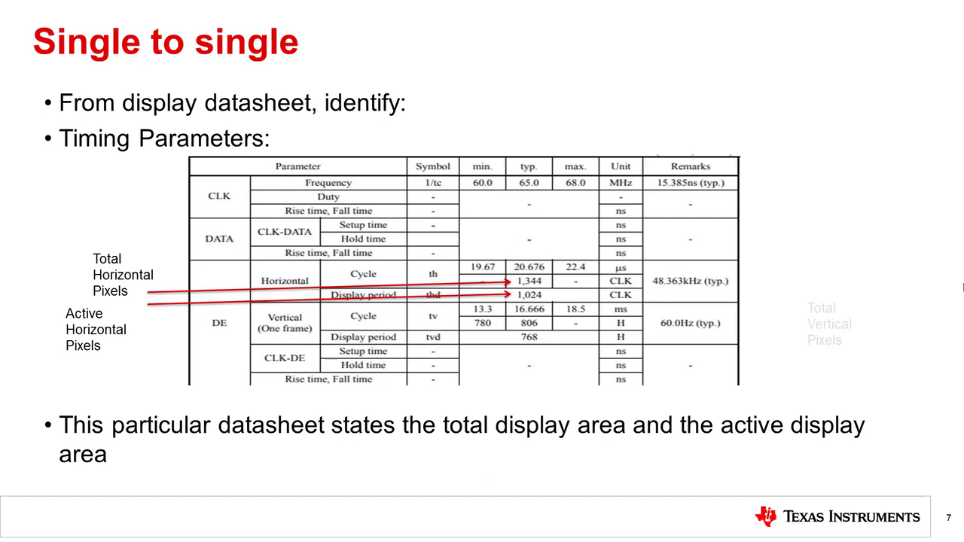
key(Right)
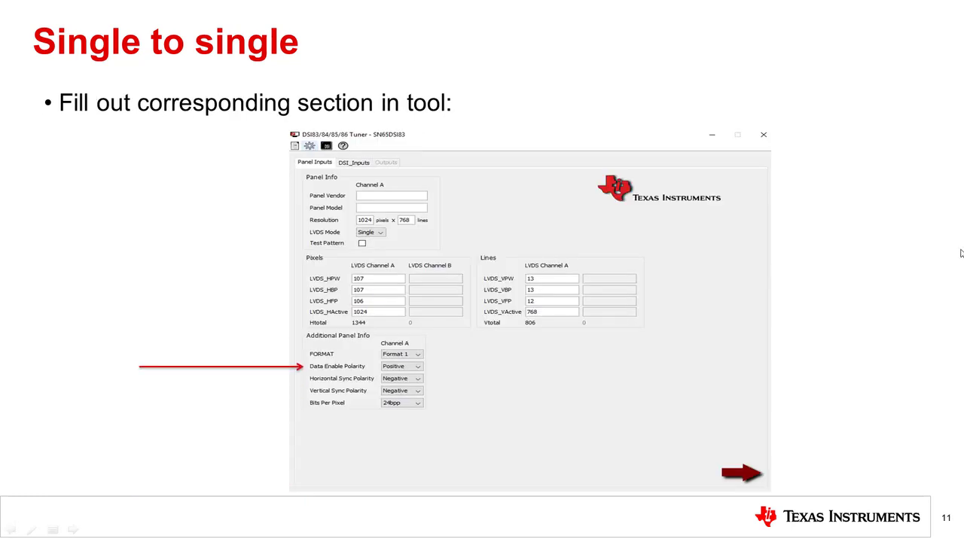
Step: Mark the active horizontal pixels, then advance to slide 12 about switching to DSI_Inputs
click(961, 253)
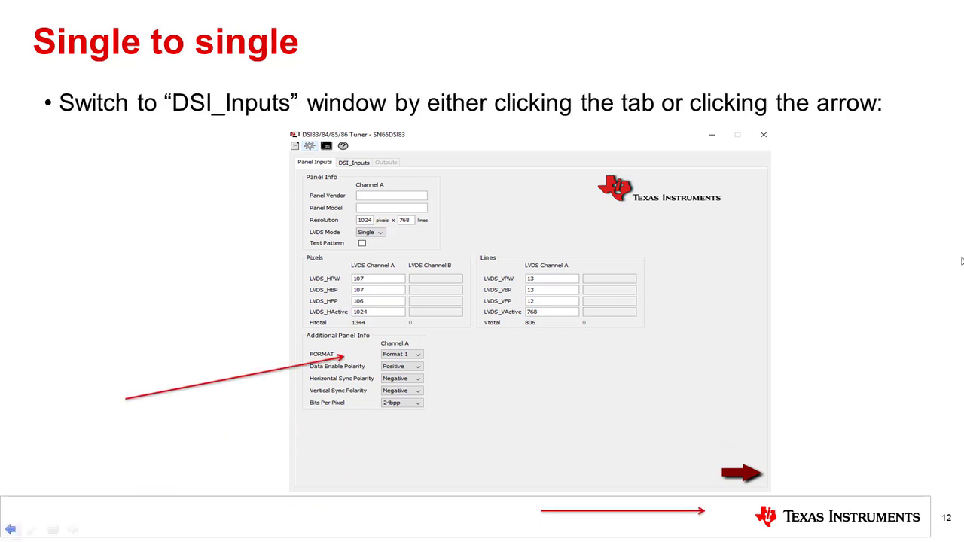
Step: Advance through the DSI_Inputs slides to slide 17 on the 65.0 MHz LVDS clock
click(961, 259)
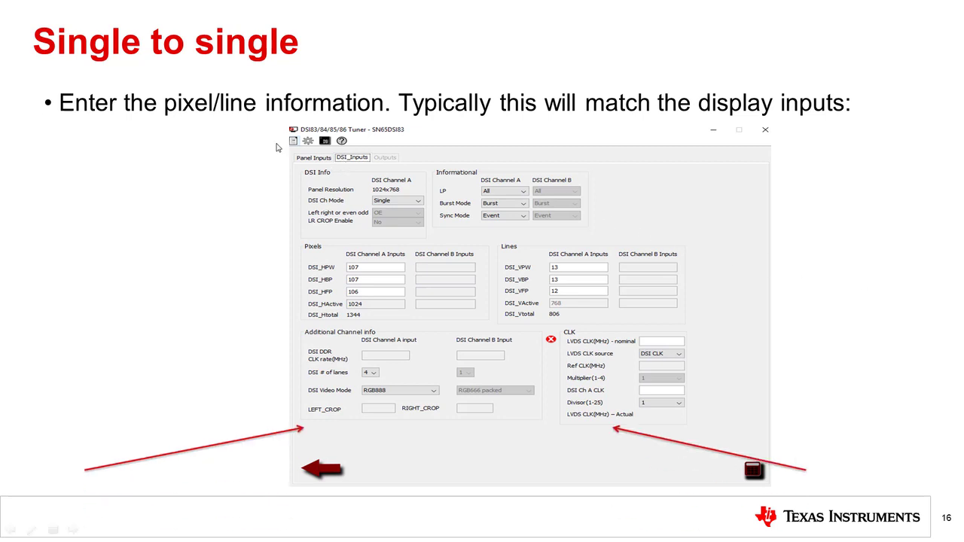
key(Right)
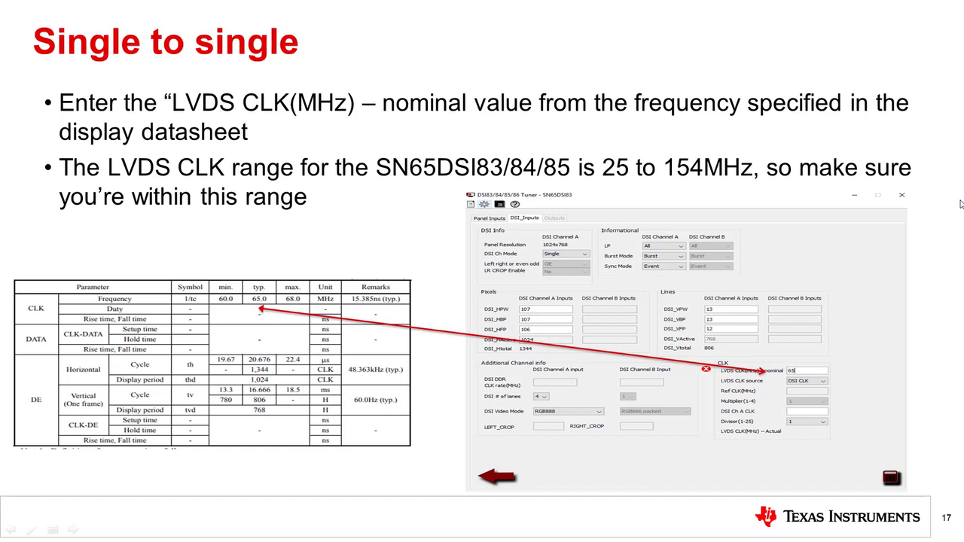
Step: Reveal the clock-field arrows, then advance to slide 21 and mark its Informational section
key(Right)
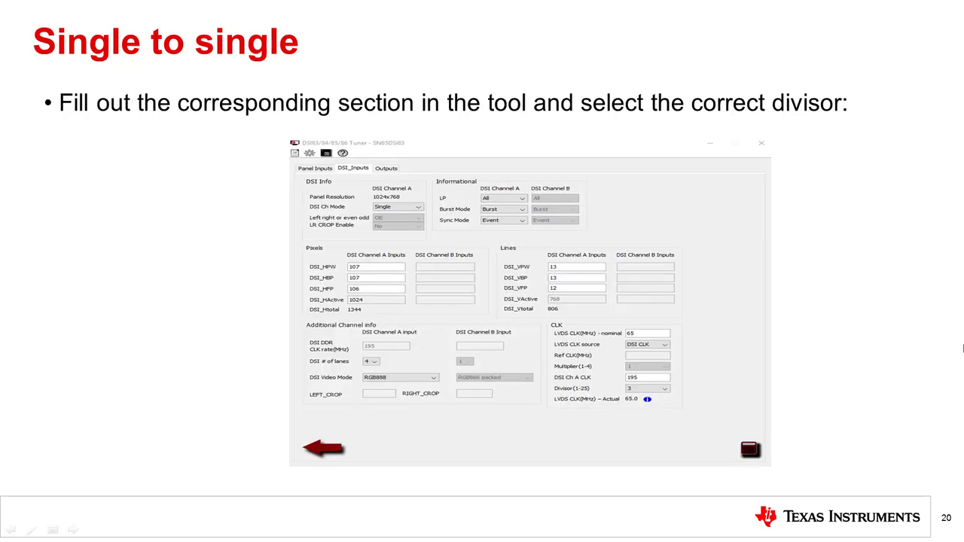
click(961, 348)
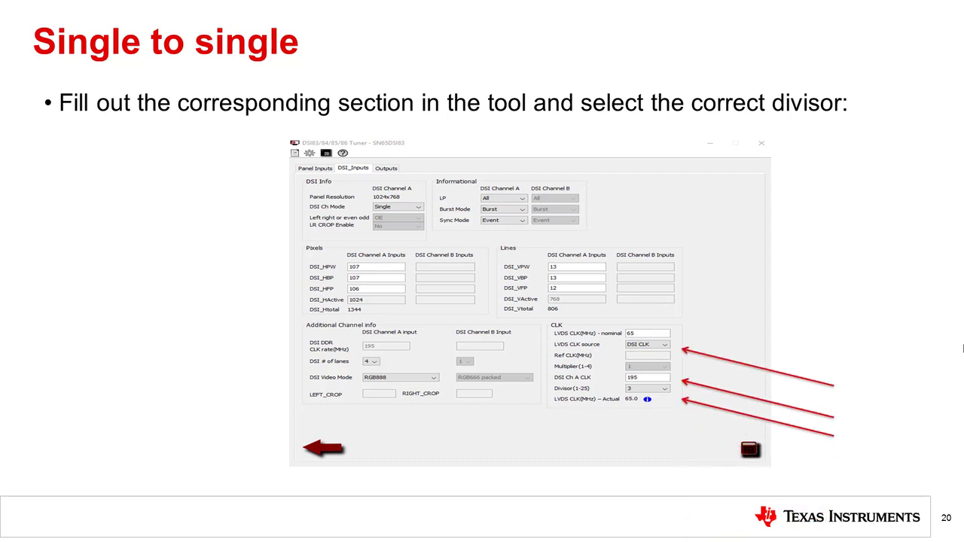
click(961, 349)
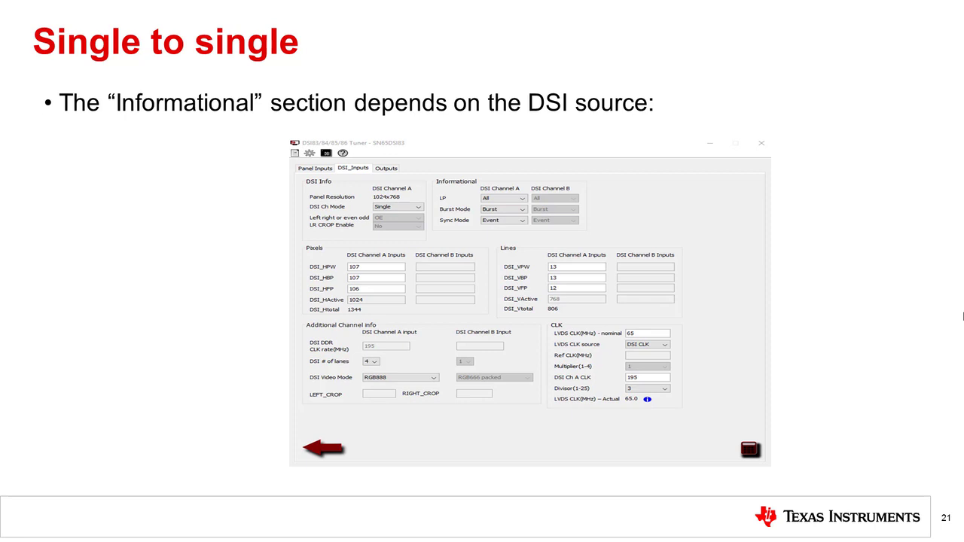
click(961, 314)
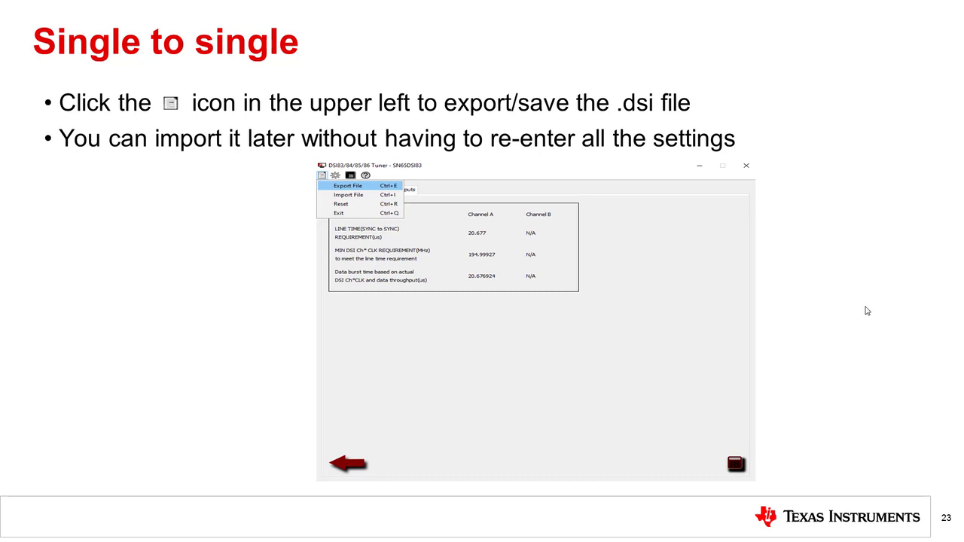
Step: Advance to slide 24 on generating the CSR list
key(Right)
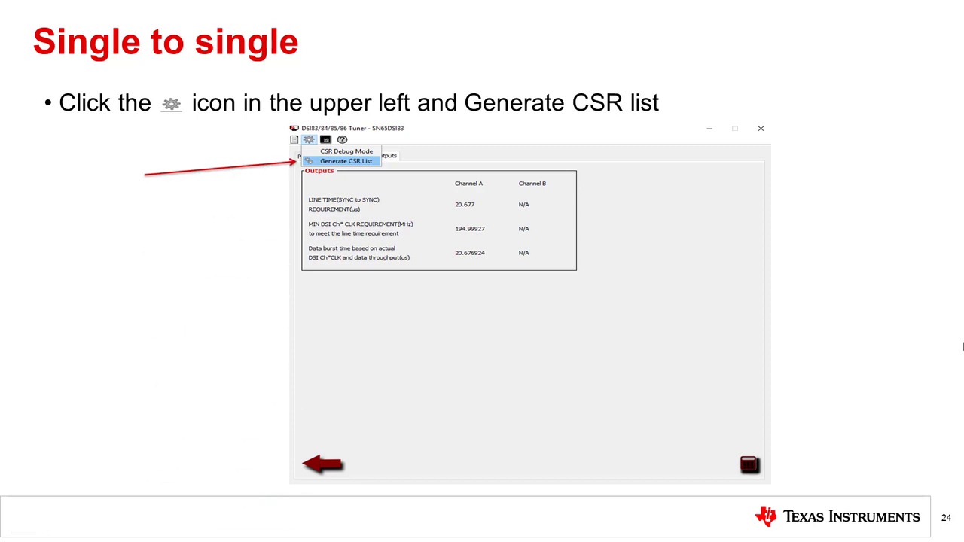
Step: Advance to slide 25 on exporting the Control and Status Registers to a .txt file
key(Right)
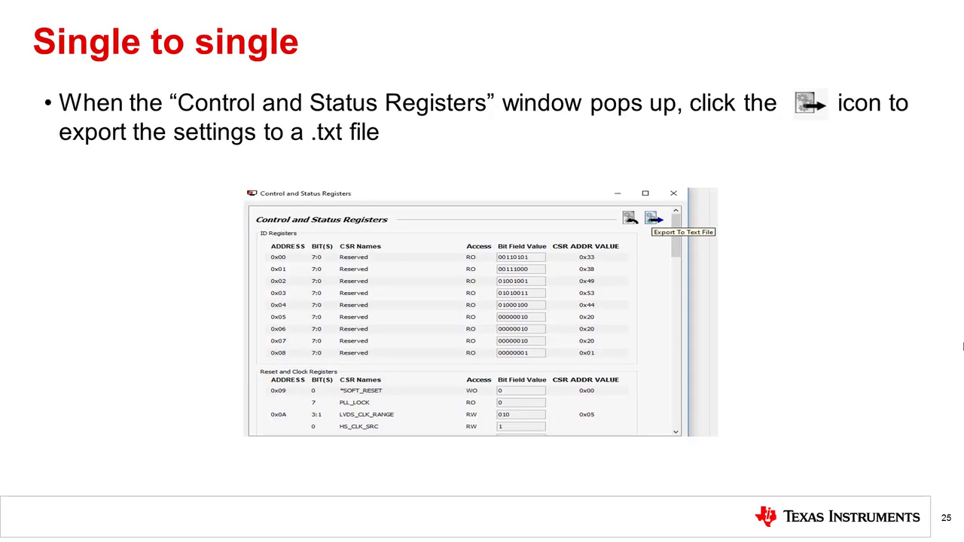